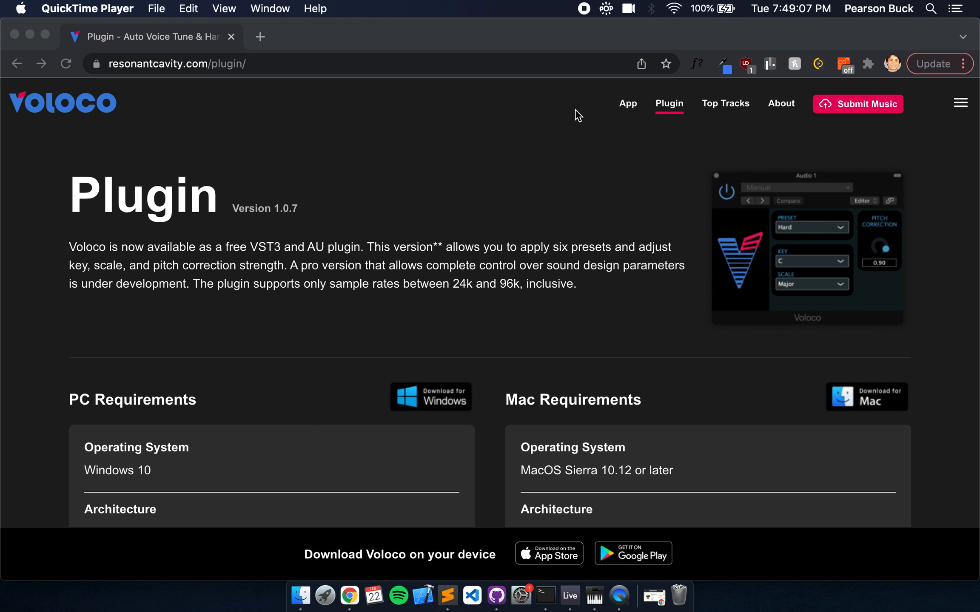
Step: Review the PC and Mac requirements on the Voloco plugin page
{"action": "left_click", "coordinate": [608, 109]}
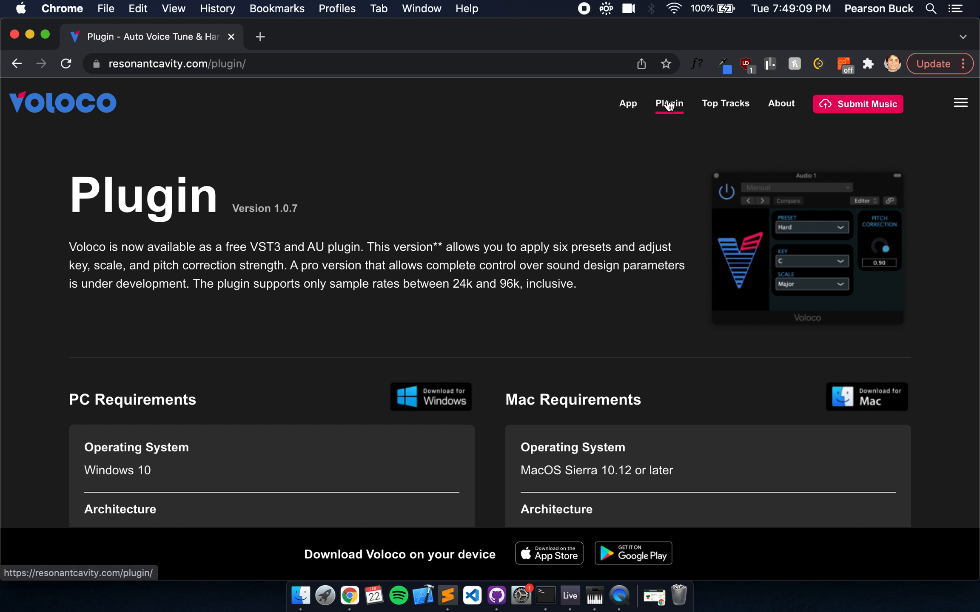
{"action": "scroll", "coordinate": [428, 293], "scroll_direction": "down", "scroll_amount": 5}
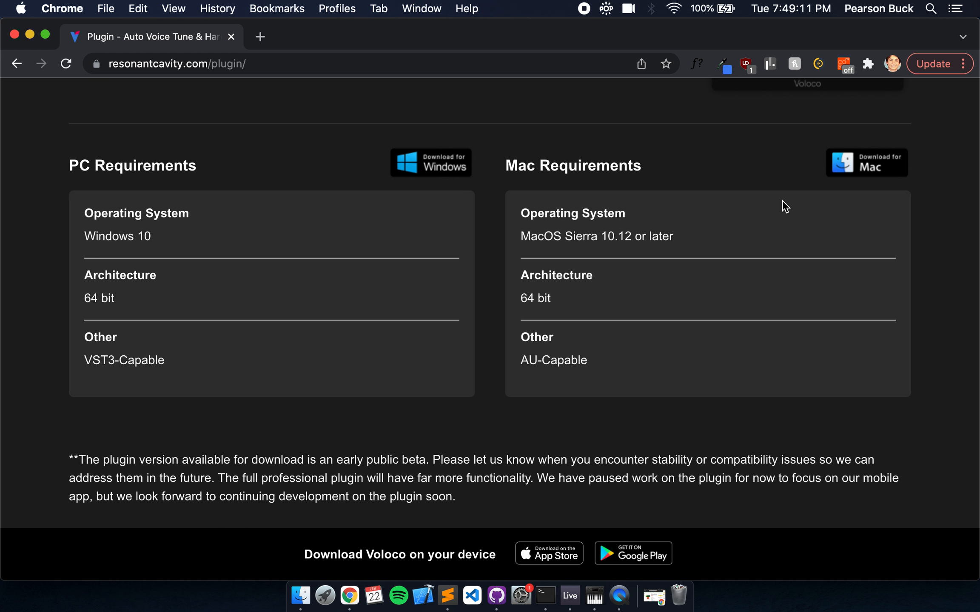
Step: Switch to Ableton Live and inspect the device chains of the 2 Audio and 3 Audio tracks
{"action": "left_click", "coordinate": [570, 595]}
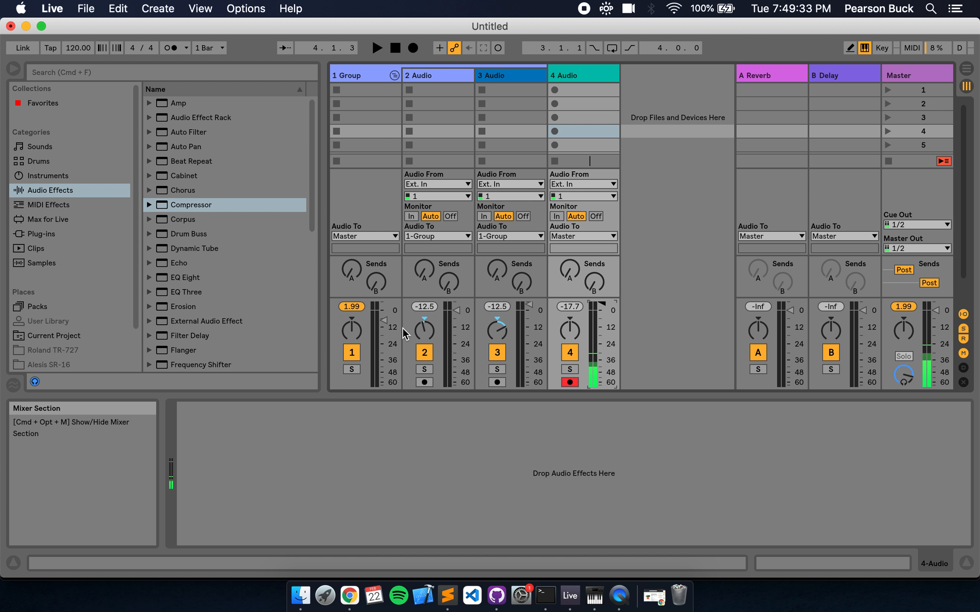
{"action": "left_click", "coordinate": [432, 78]}
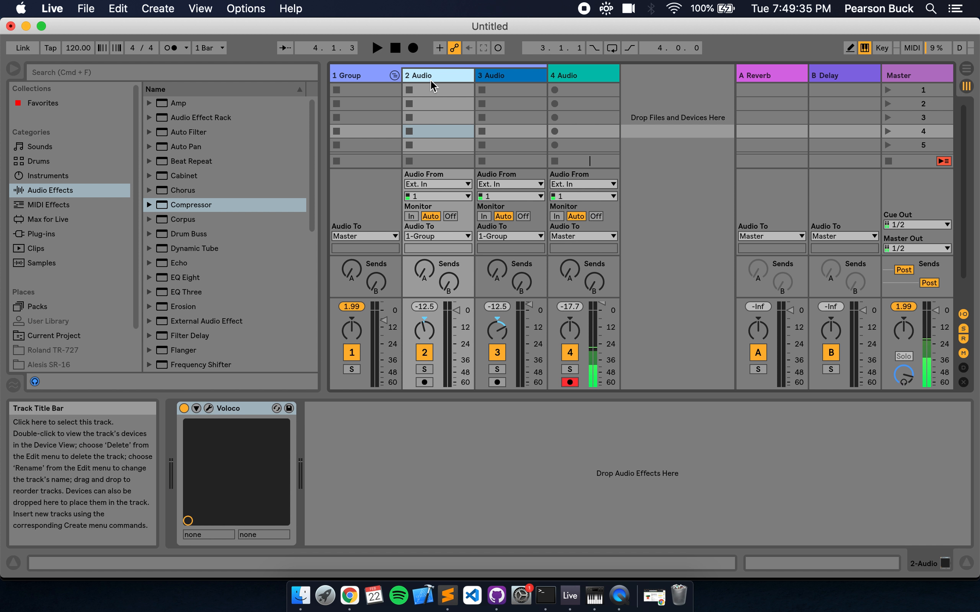
{"action": "left_click", "coordinate": [502, 79]}
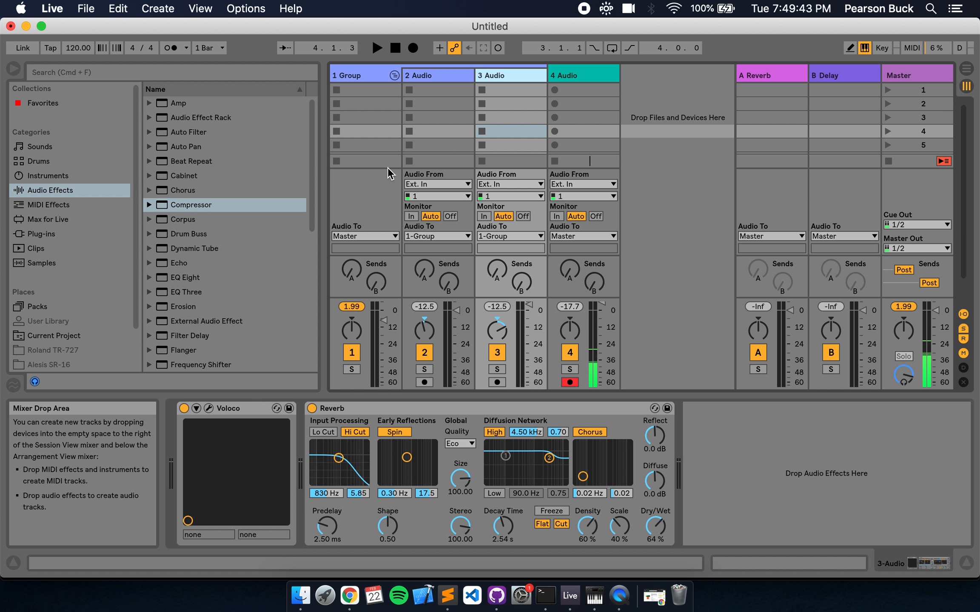
{"action": "left_click", "coordinate": [434, 78]}
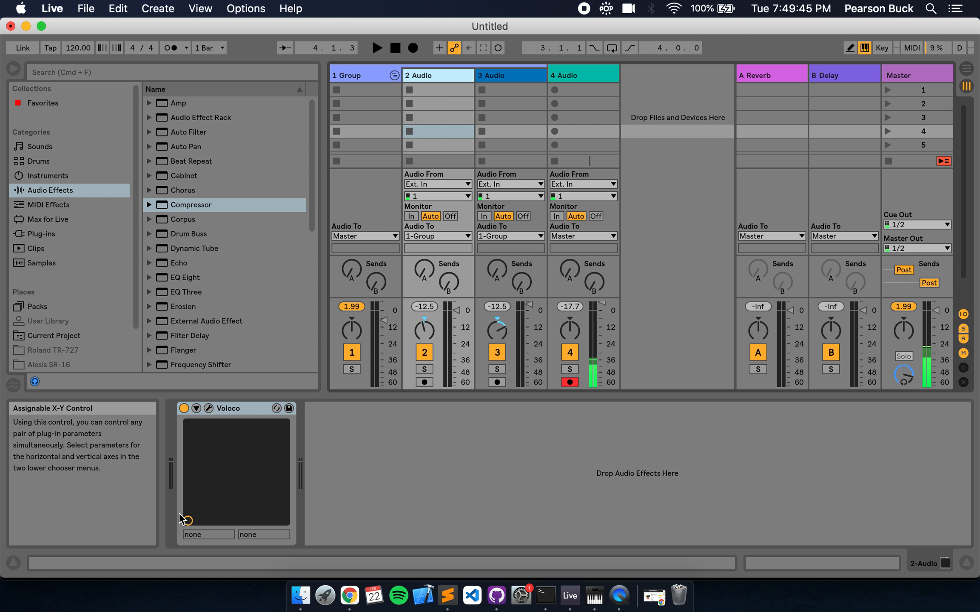
Step: Locate the Voloco plug-in under Resonant Cavity in the Audio Units plug-ins
{"action": "left_click", "coordinate": [37, 249]}
{"action": "left_click", "coordinate": [40, 234]}
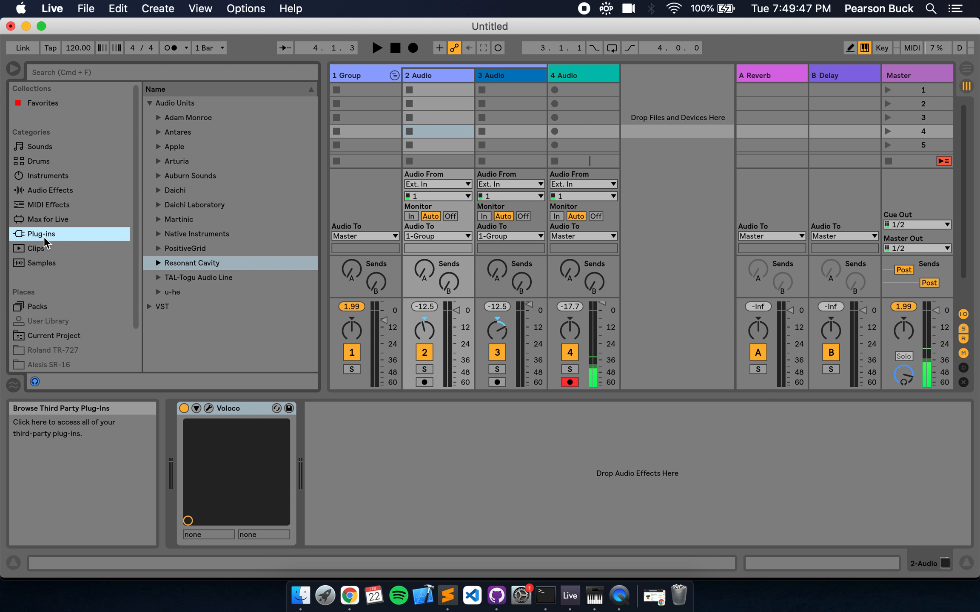
{"action": "left_click", "coordinate": [159, 263]}
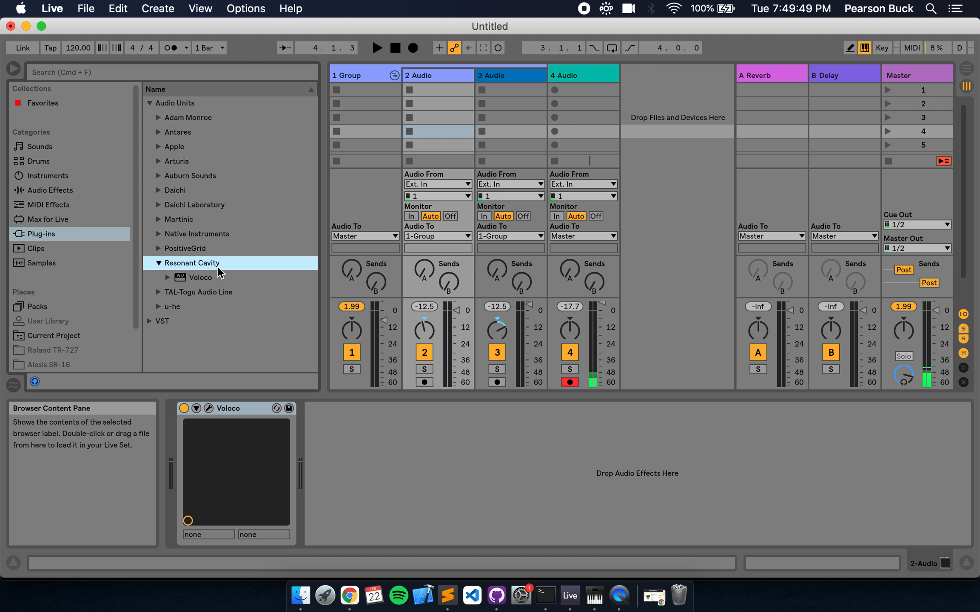
Step: Check the preset, key, scale and pitch correction of the Voloco plug-in on 2 Audio, closing its window when done
{"action": "left_click", "coordinate": [508, 78]}
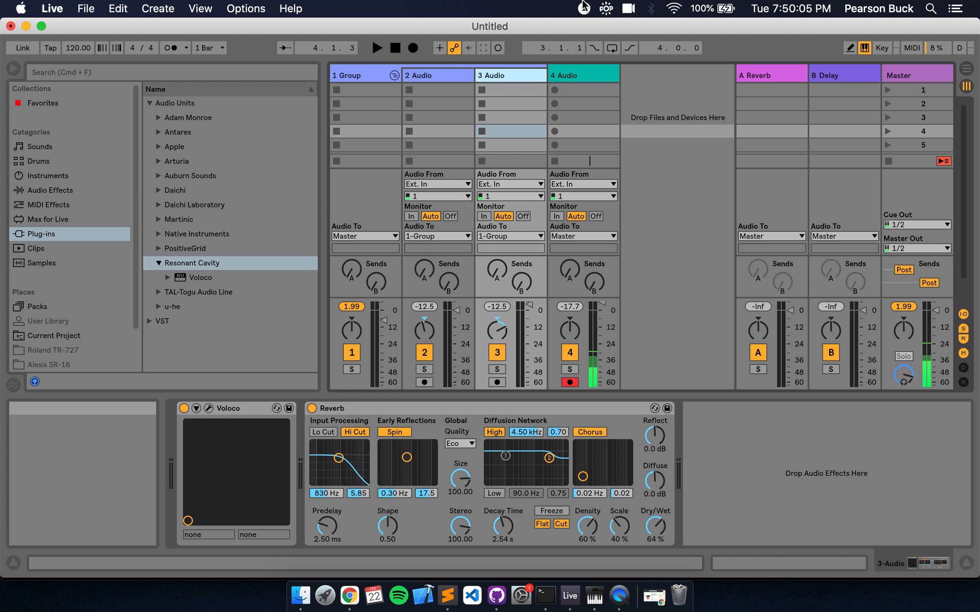
{"action": "left_click", "coordinate": [454, 76]}
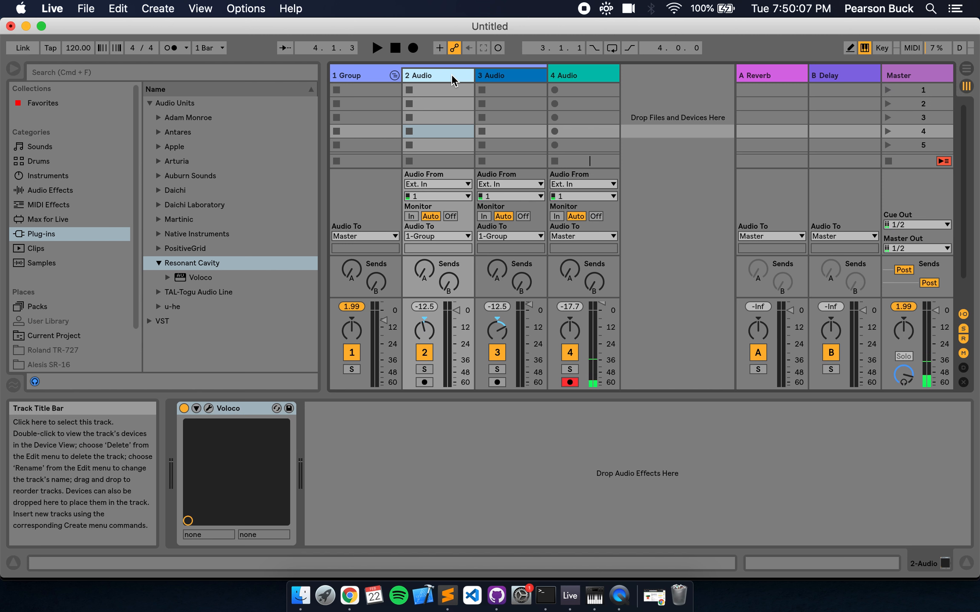
{"action": "left_click", "coordinate": [498, 89]}
{"action": "left_click", "coordinate": [439, 77]}
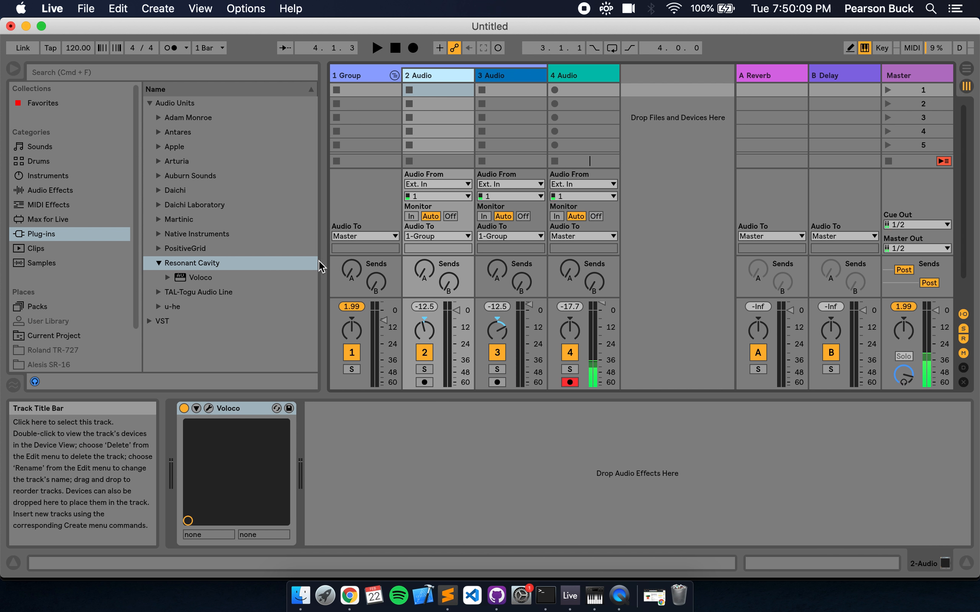
{"action": "left_click", "coordinate": [209, 409]}
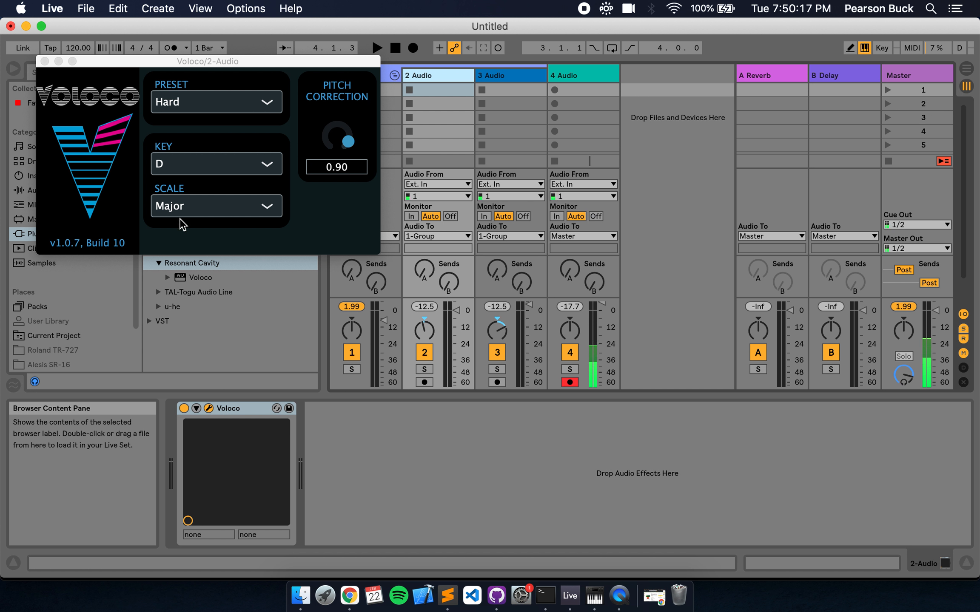
{"action": "left_click", "coordinate": [44, 61]}
Step: Check the Voloco plug-in's settings on 3 Audio, closing its window when done
{"action": "left_click", "coordinate": [494, 75]}
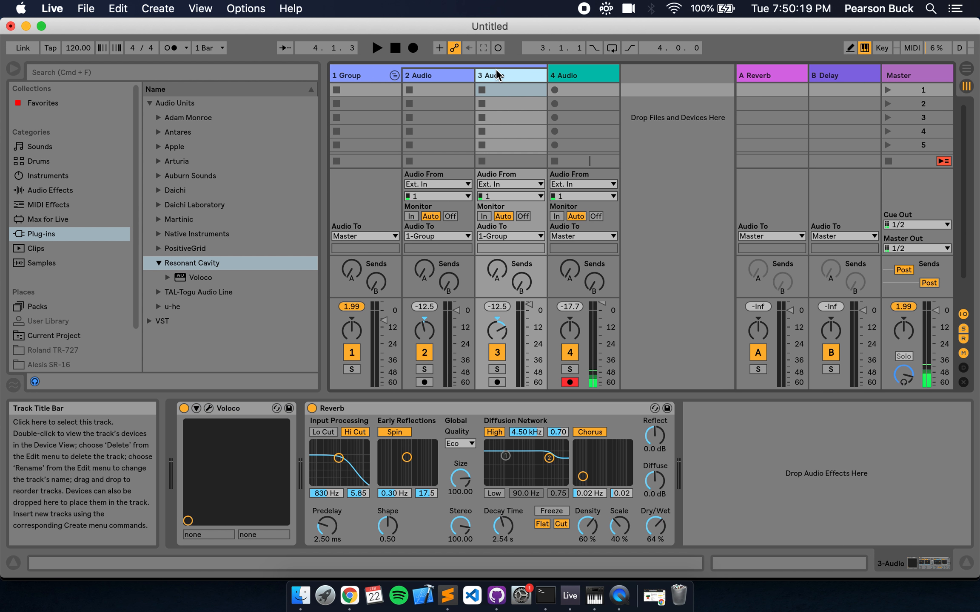
{"action": "left_click", "coordinate": [208, 408]}
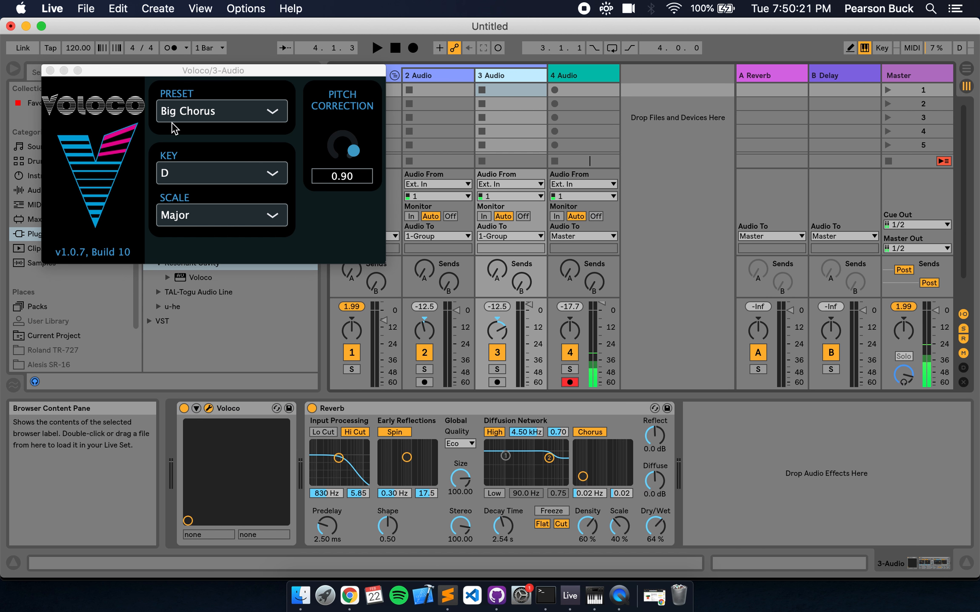
{"action": "left_click", "coordinate": [49, 71]}
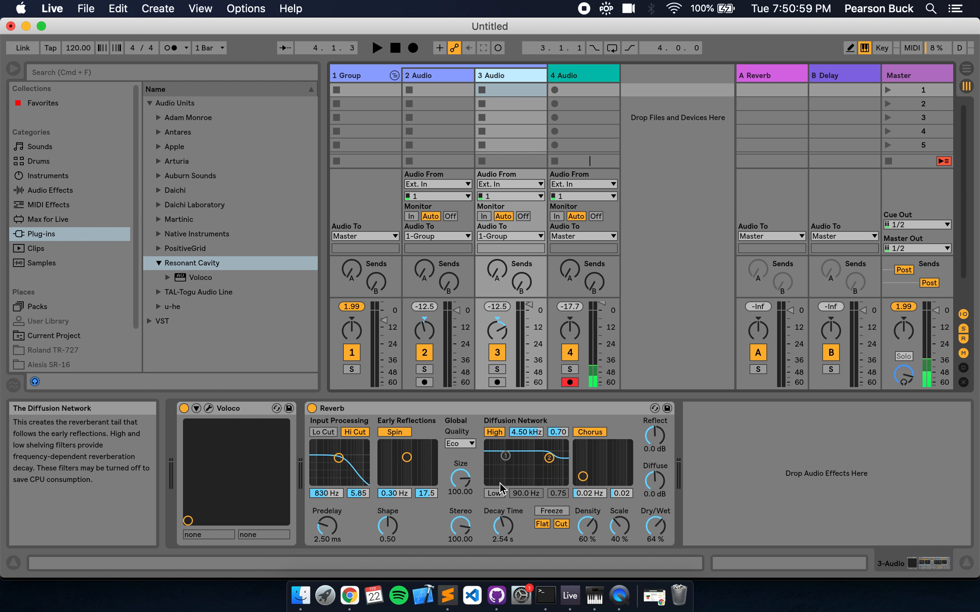
Step: Examine the full effect chain on 1 Group, from EQ Eight through to Compressor
{"action": "left_click", "coordinate": [442, 80]}
{"action": "left_click", "coordinate": [365, 80]}
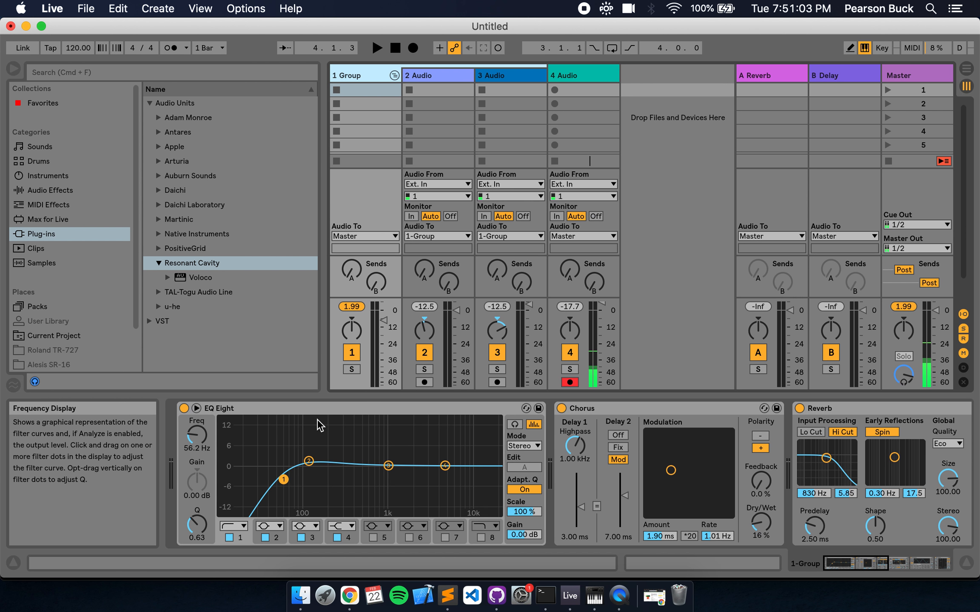
{"action": "scroll", "coordinate": [582, 437], "scroll_direction": "right", "scroll_amount": 5}
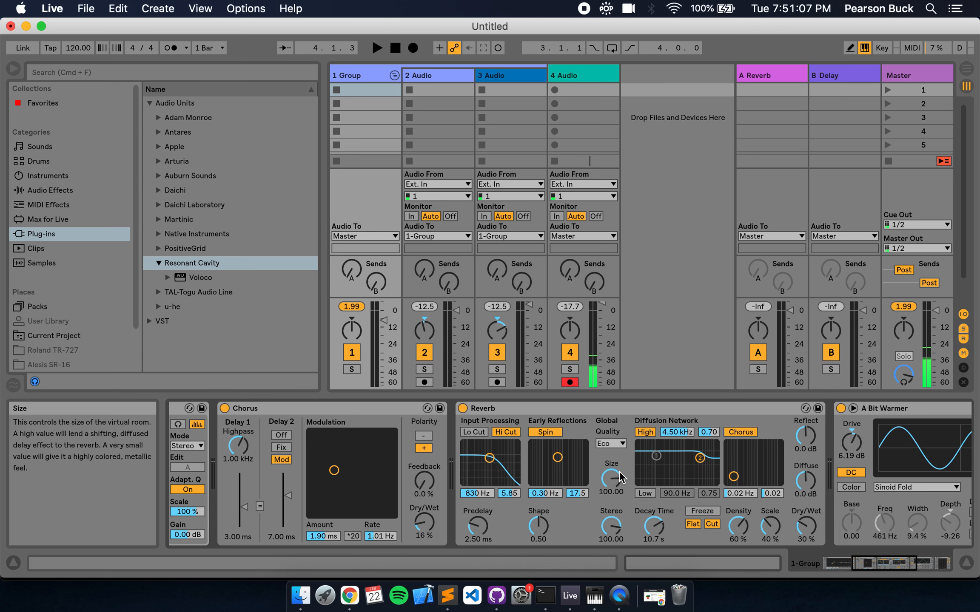
{"action": "scroll", "coordinate": [619, 477], "scroll_direction": "right", "scroll_amount": 5}
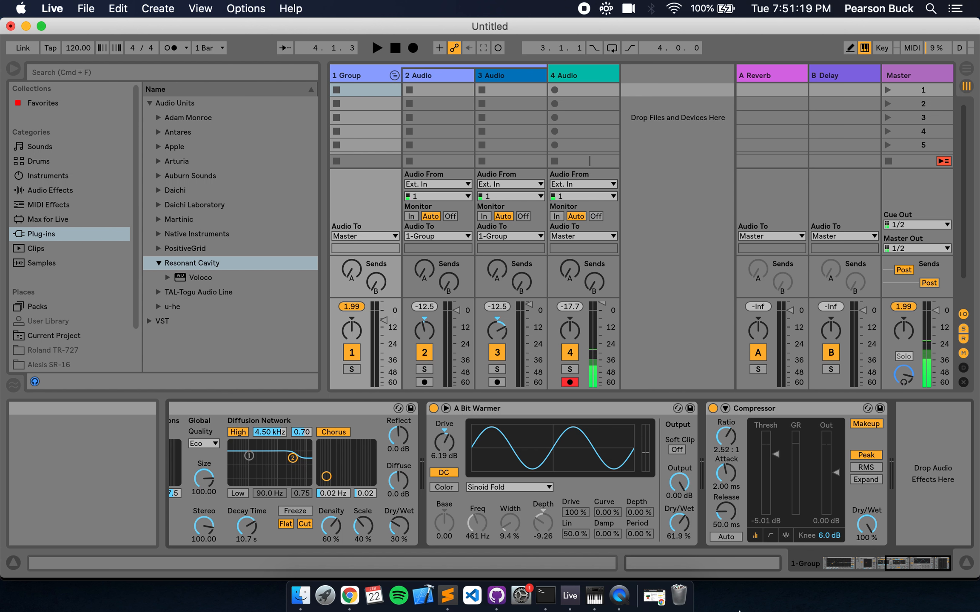
{"action": "scroll", "coordinate": [664, 470], "scroll_direction": "left", "scroll_amount": 5}
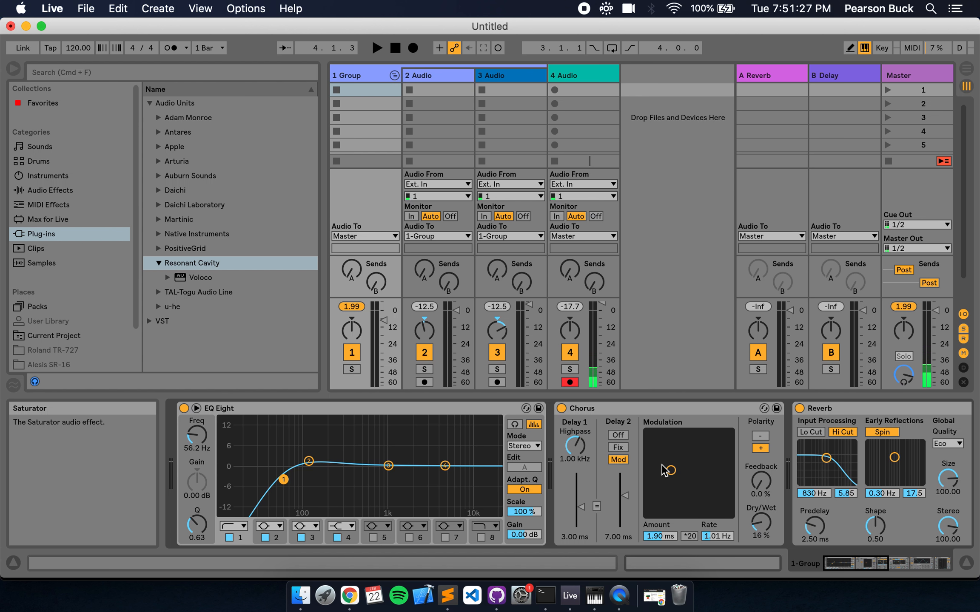
Step: Arm 3 Audio and 2 Audio and disarm 4 Audio to hear the live voice through the Voloco tracks
{"action": "left_click", "coordinate": [497, 382]}
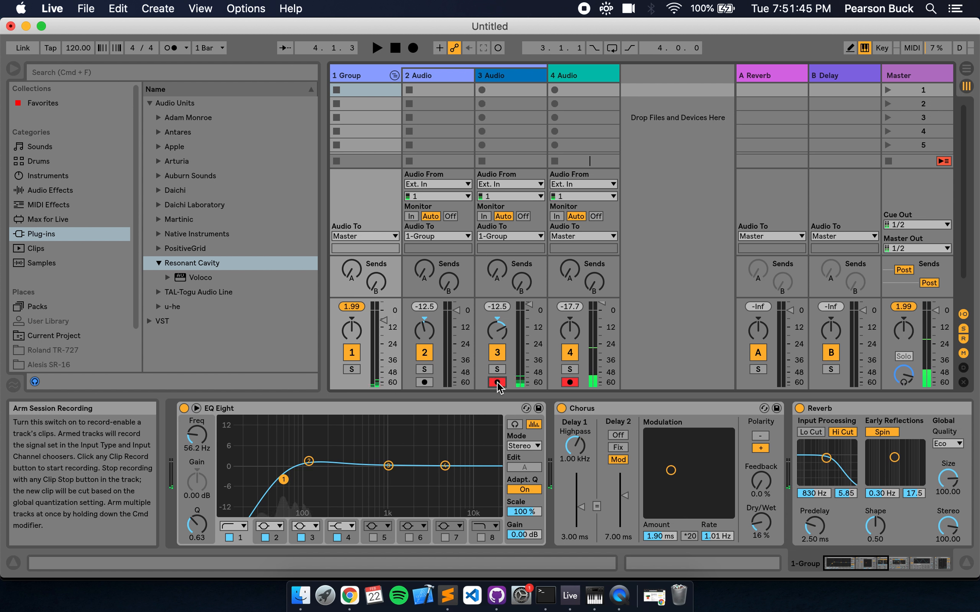
{"action": "left_click", "coordinate": [424, 382]}
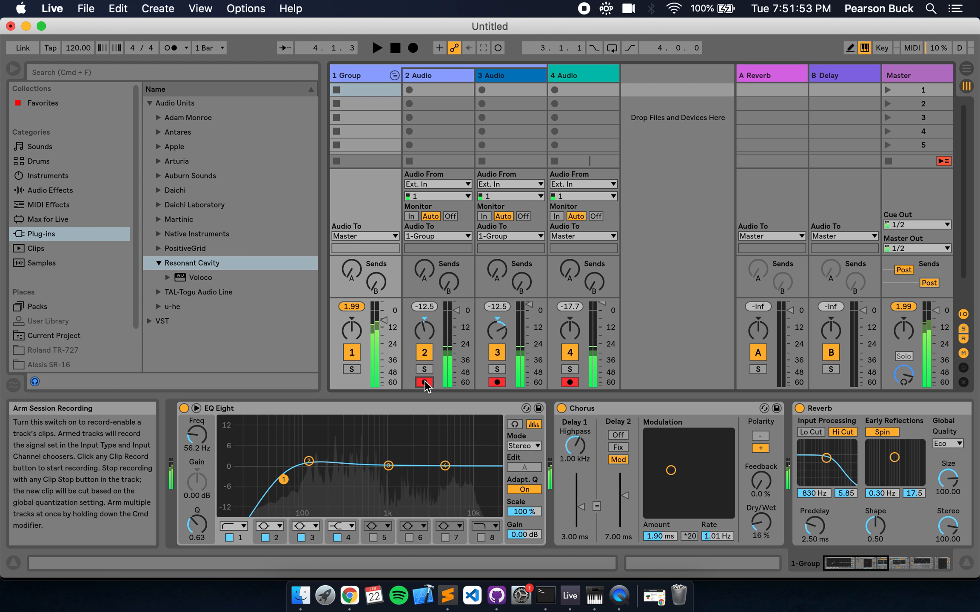
{"action": "left_click", "coordinate": [571, 382]}
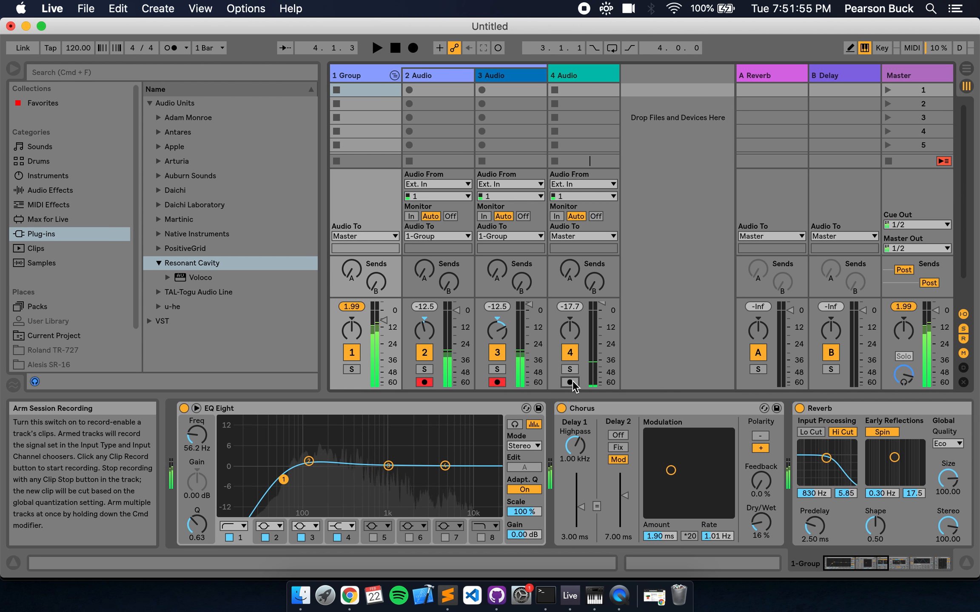
Step: Disarm 3 Audio and 2 Audio and re-arm 4 Audio for the dry voice
{"action": "left_click", "coordinate": [501, 382]}
{"action": "left_click", "coordinate": [421, 383]}
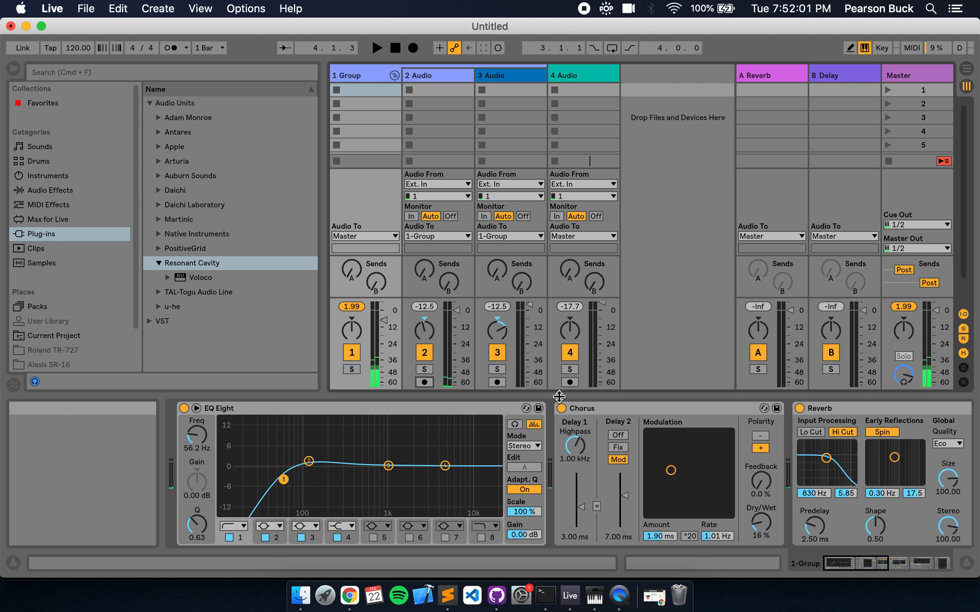
{"action": "left_click", "coordinate": [570, 382]}
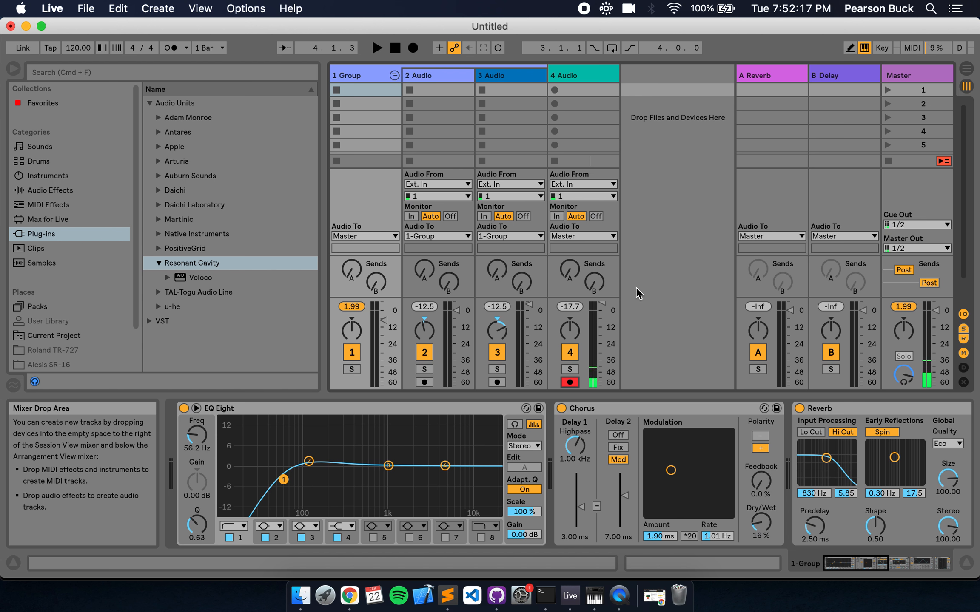
Step: Record a vocal clip in the first slot of 2 Audio, then re-arm 4 Audio
{"action": "left_click", "coordinate": [425, 380]}
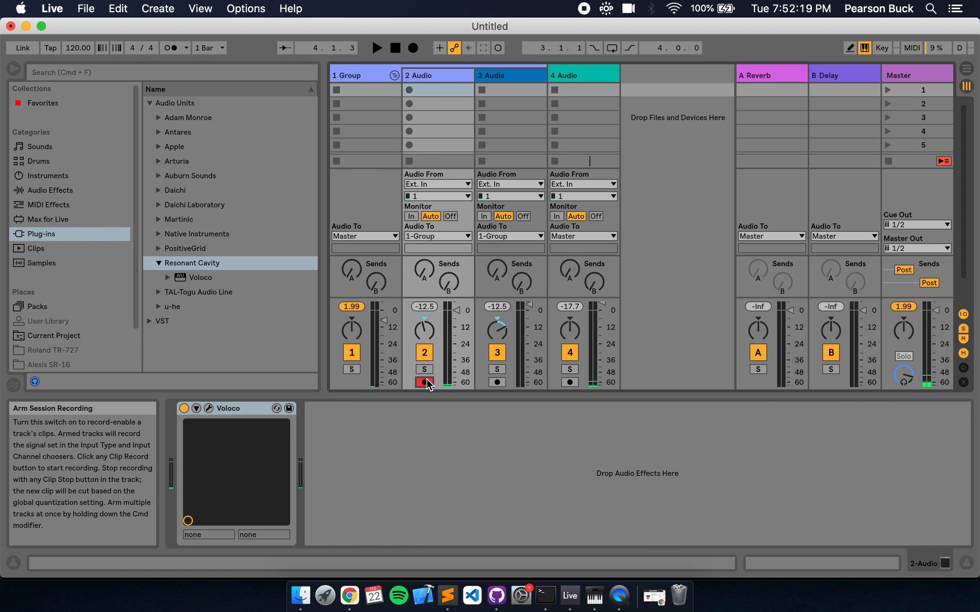
{"action": "left_click", "coordinate": [409, 89]}
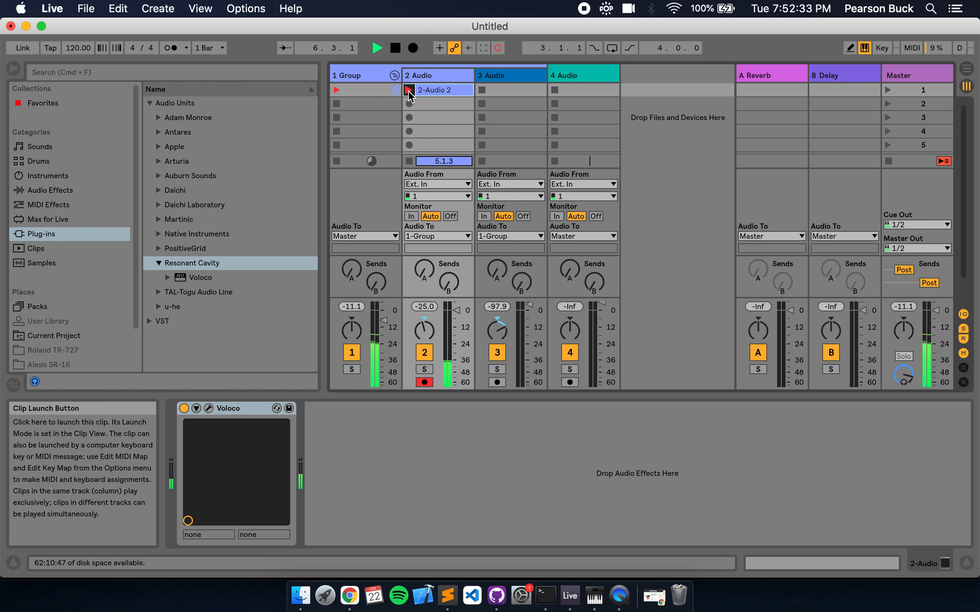
{"action": "left_click", "coordinate": [409, 92]}
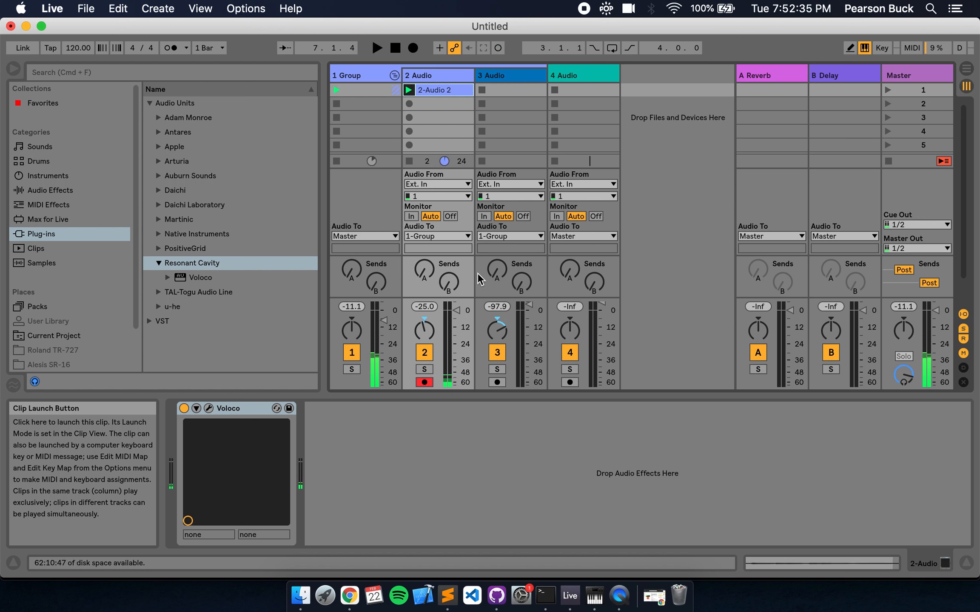
{"action": "left_click", "coordinate": [570, 382]}
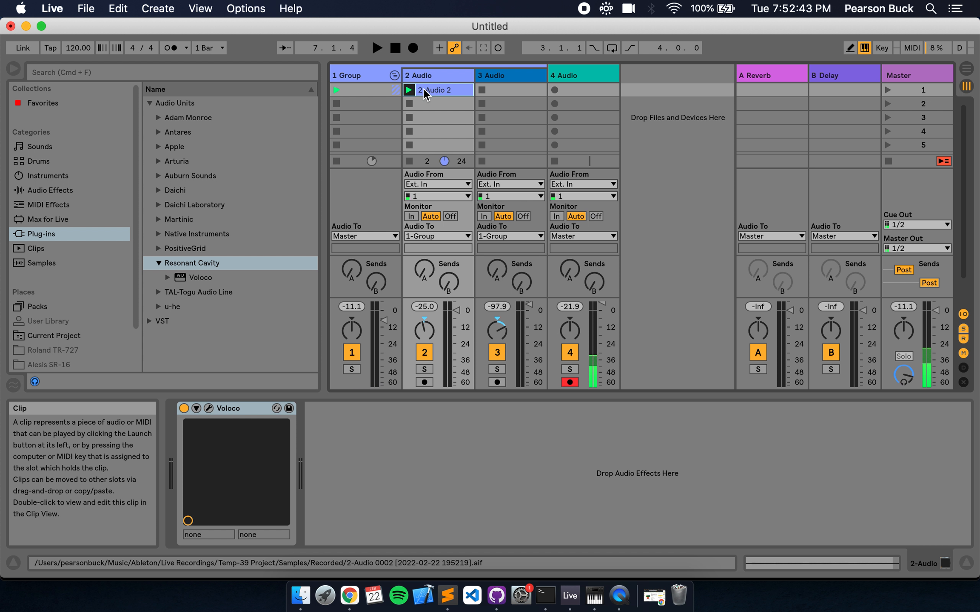
Step: Copy the recorded clip from 2 Audio into the first slot of 3 Audio and play it
{"action": "left_click_drag", "start_coordinate": [423, 88], "coordinate": [488, 83]}
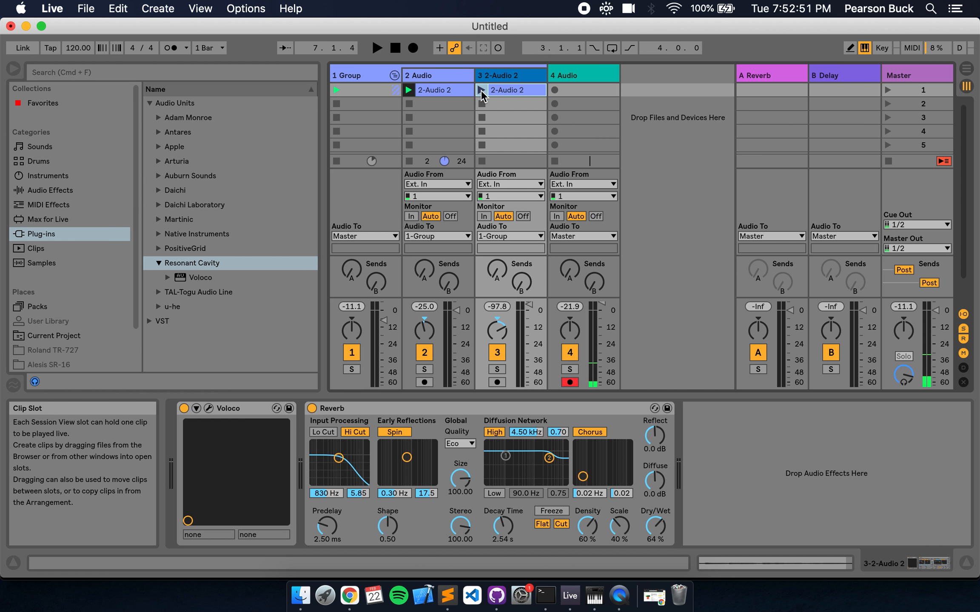
{"action": "left_click", "coordinate": [480, 90]}
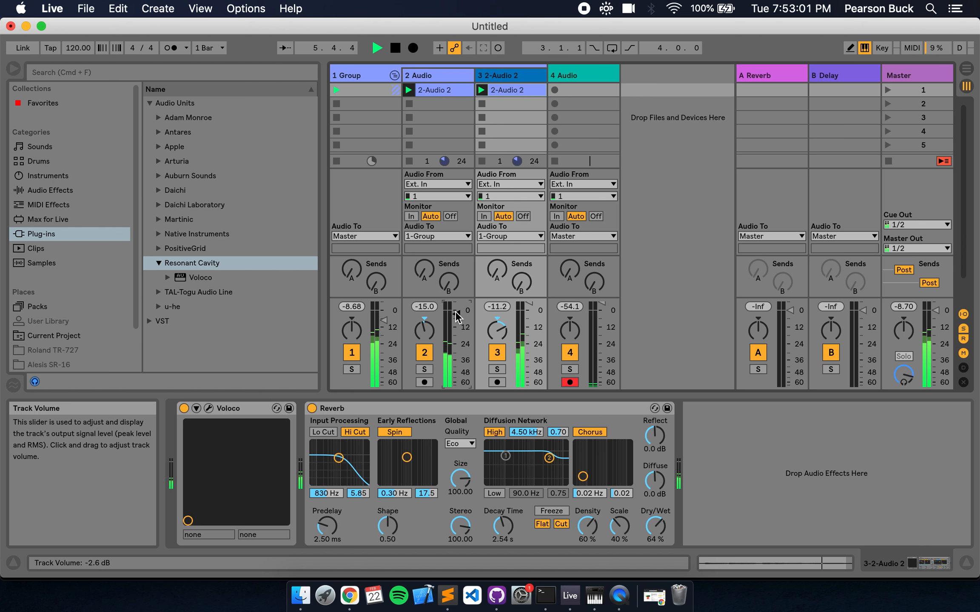
Step: Set the Reverb on 1 Group to 63 % Dry/Wet and a Decay Time of 2.30 s
{"action": "left_click", "coordinate": [349, 75]}
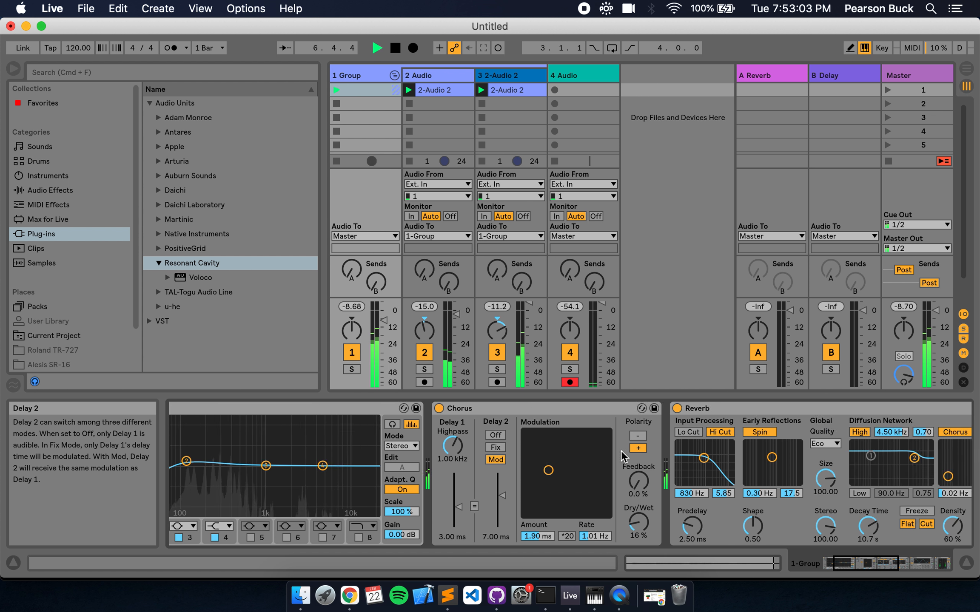
{"action": "scroll", "coordinate": [622, 457], "scroll_direction": "right", "scroll_amount": 5}
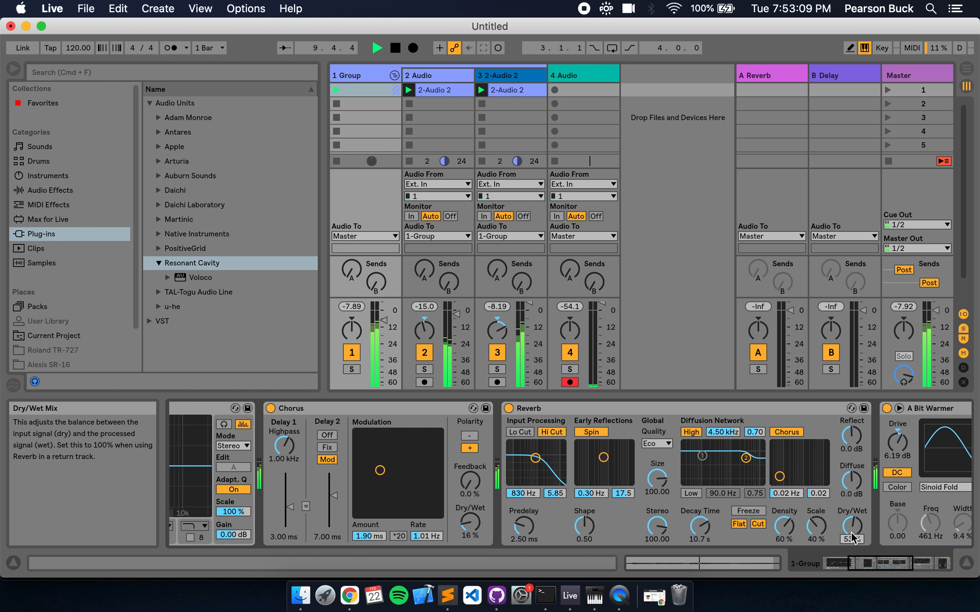
{"action": "left_click_drag", "start_coordinate": [852, 538], "coordinate": [852, 504]}
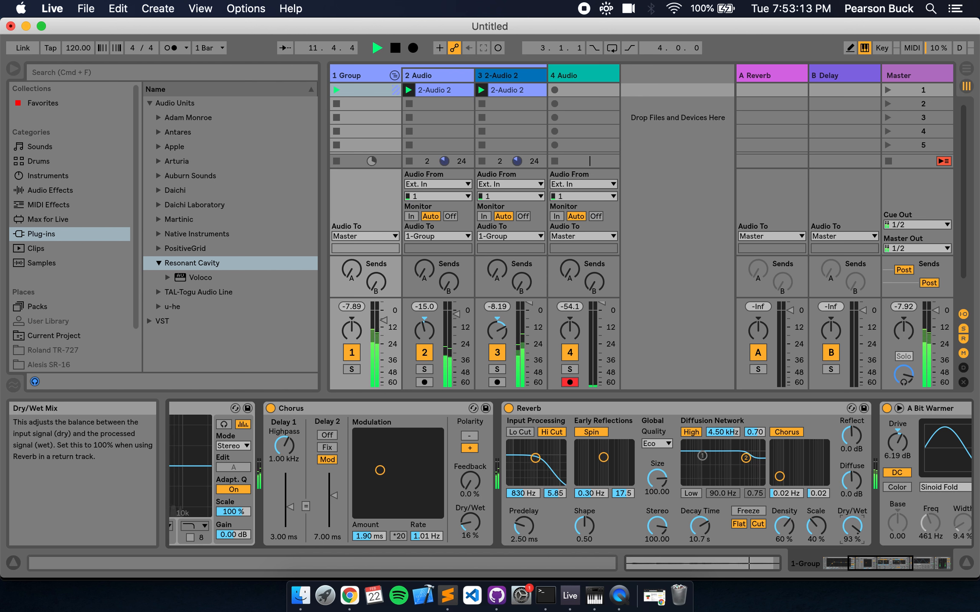
{"action": "left_click_drag", "start_coordinate": [852, 504], "coordinate": [852, 527]}
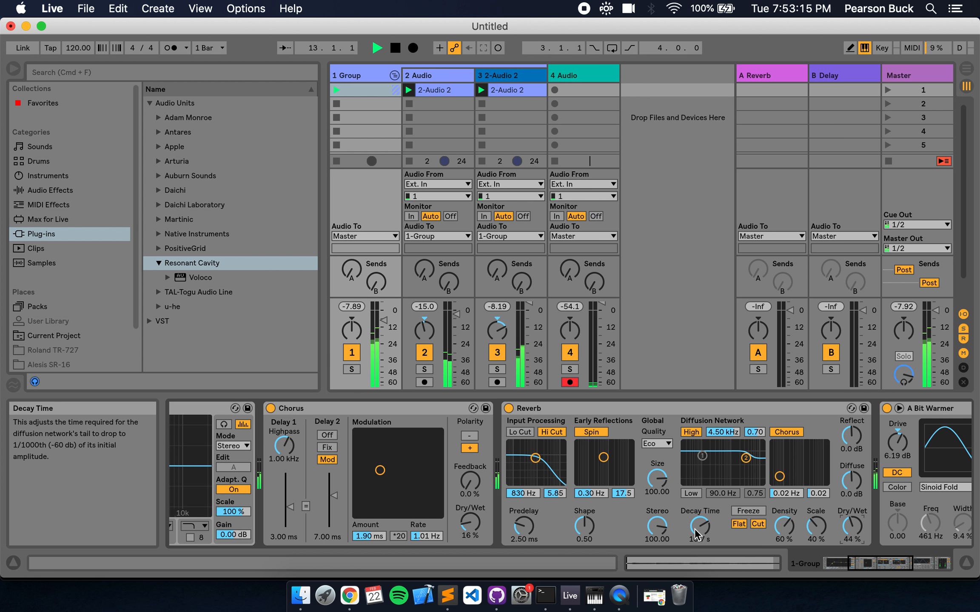
{"action": "left_click_drag", "start_coordinate": [697, 530], "coordinate": [697, 556]}
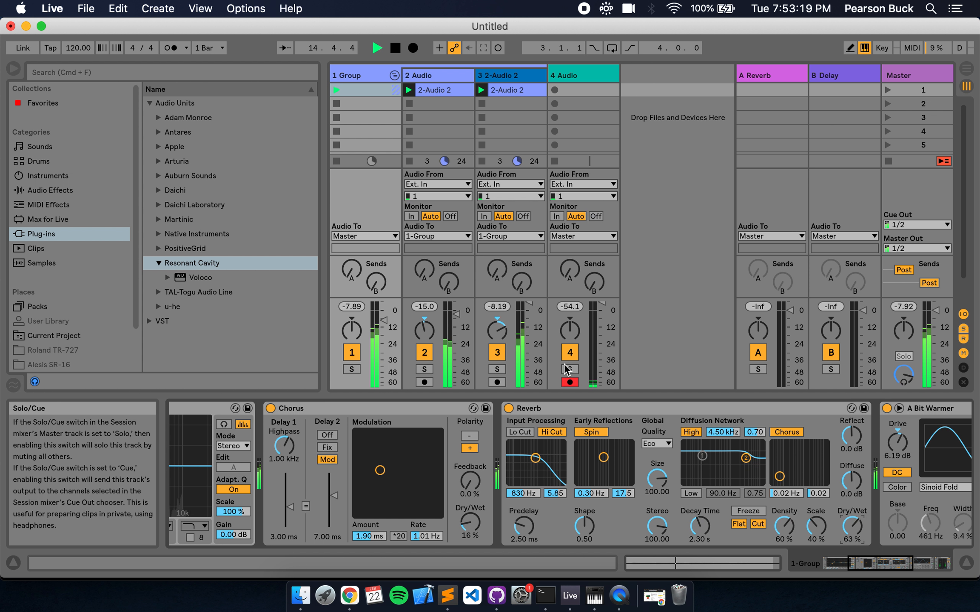
Step: Raise the Decay Time of the Reverb on 1 Group to 3.97 s
{"action": "left_click_drag", "start_coordinate": [699, 527], "coordinate": [700, 520]}
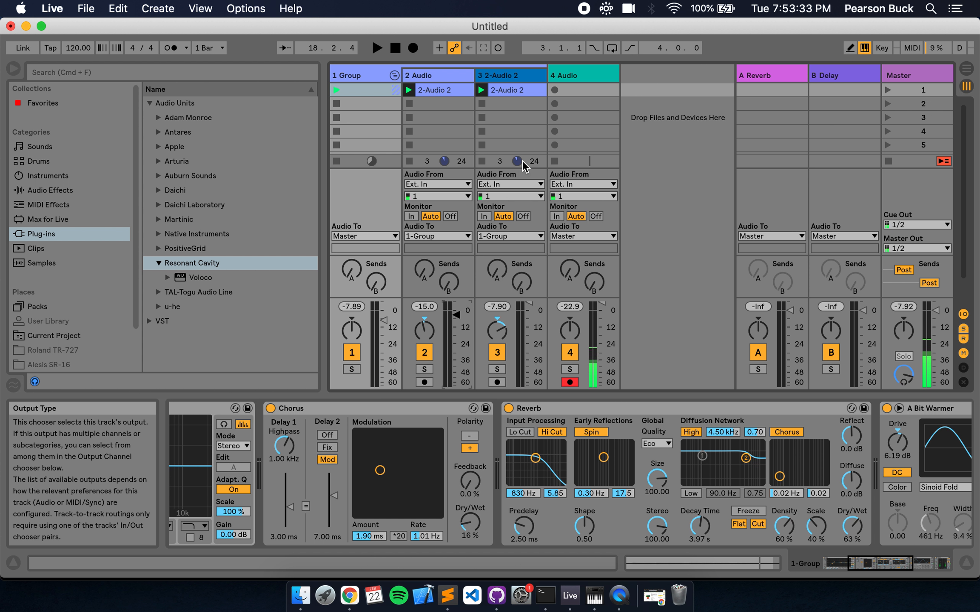
Step: Set the warp mode of the clip on track 3 to Complex Pro, transpose it up 2 st and play it
{"action": "left_click", "coordinate": [513, 89]}
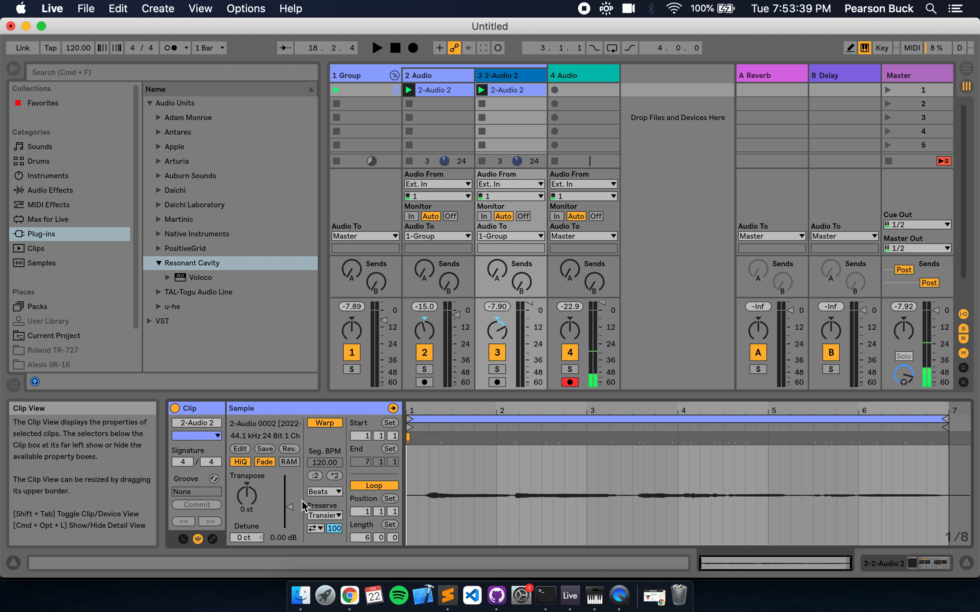
{"action": "left_click", "coordinate": [325, 493]}
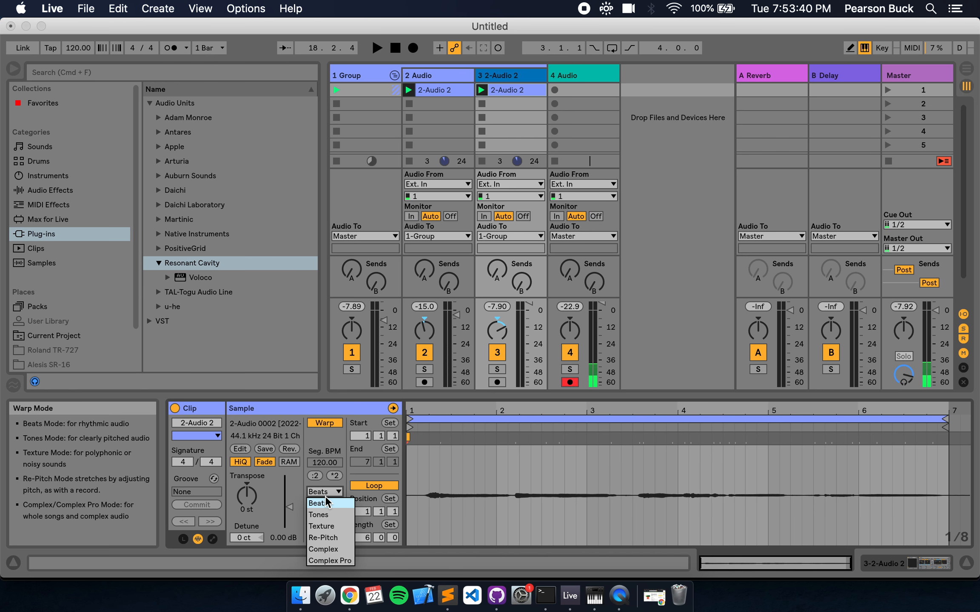
{"action": "left_click", "coordinate": [324, 561]}
{"action": "left_click_drag", "start_coordinate": [248, 497], "coordinate": [248, 495]}
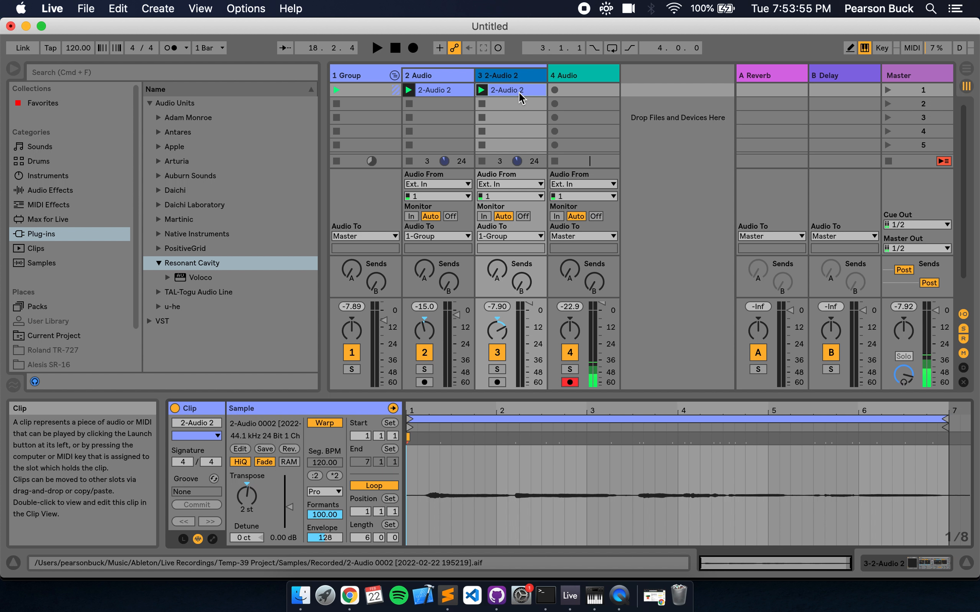
{"action": "key", "text": "space"}
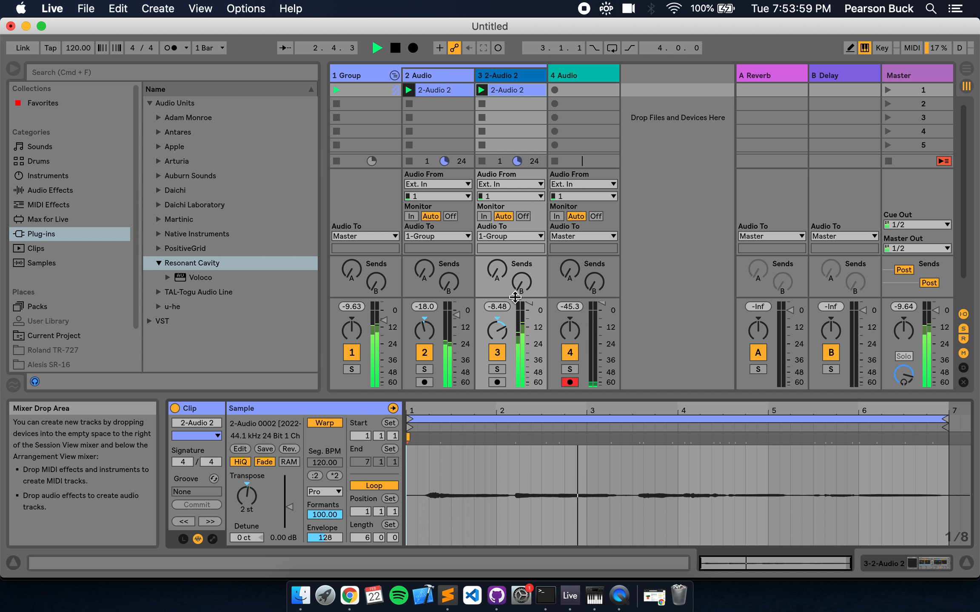
Step: Raise the Decay Time of the Reverb on track 3 to more than 5 s
{"action": "left_click", "coordinate": [505, 75]}
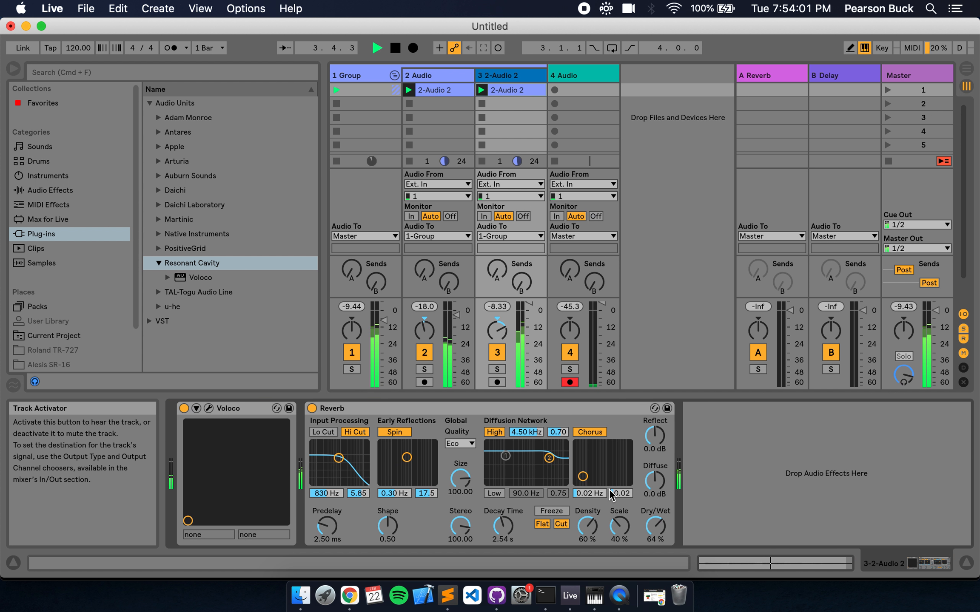
{"action": "left_click_drag", "start_coordinate": [503, 527], "coordinate": [503, 518]}
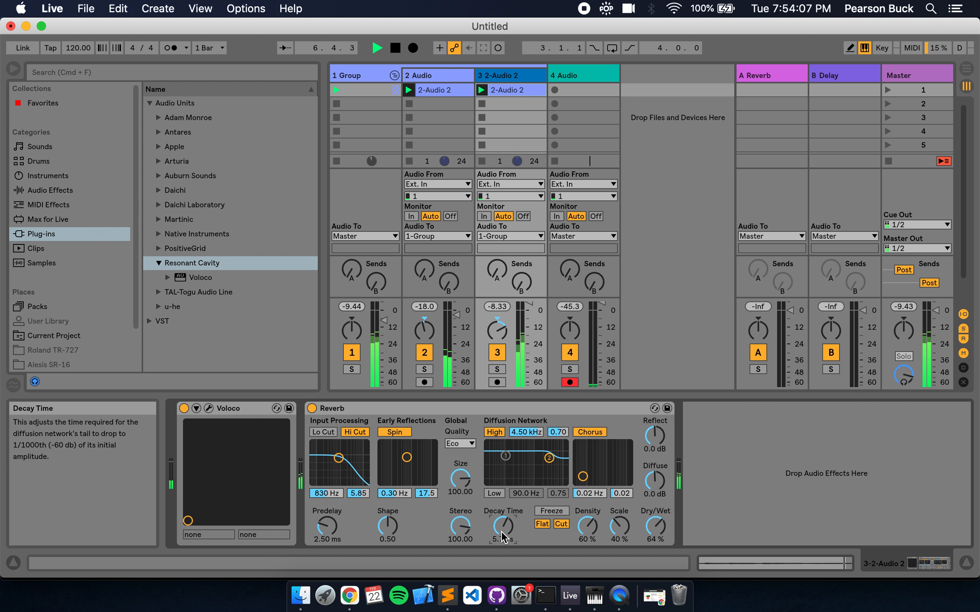
Step: Transpose the clip on track 3 to 3 st and set the volume of 2 Audio to about -3.2 dB
{"action": "left_click", "coordinate": [500, 91]}
{"action": "left_click_drag", "start_coordinate": [247, 497], "coordinate": [247, 493]}
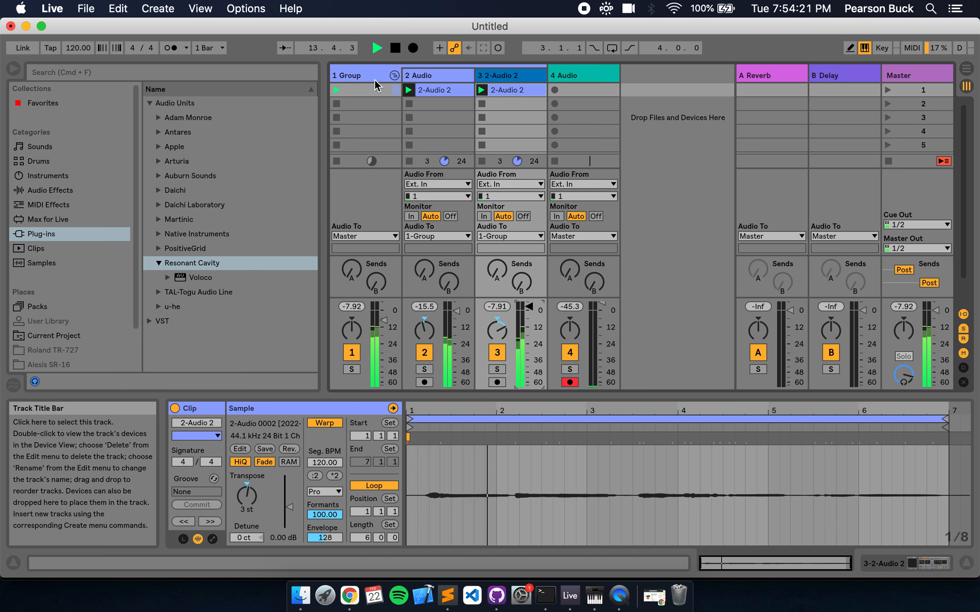
{"action": "left_click_drag", "start_coordinate": [457, 317], "coordinate": [457, 320]}
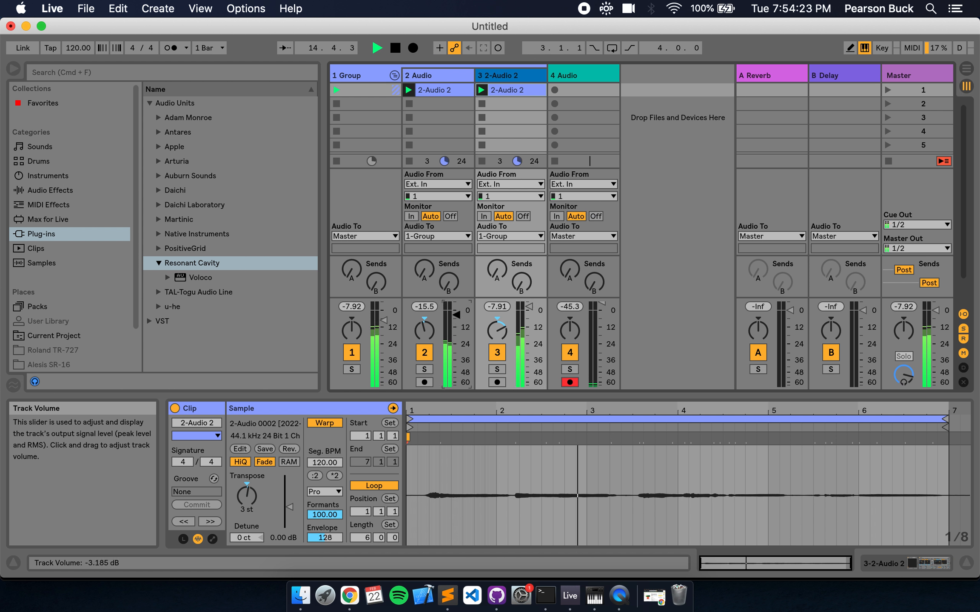